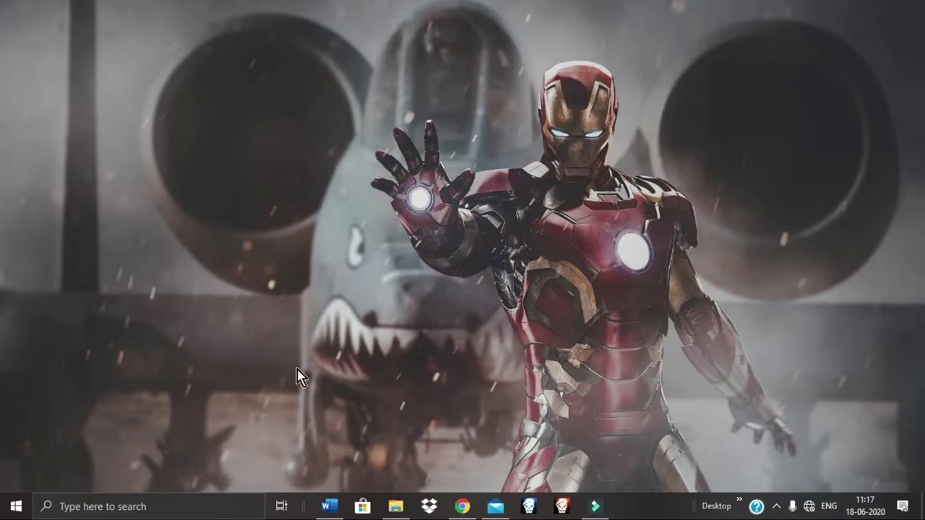
Capture a rectangular snip of the upper middle of the screen with Win+Shift+S.
click(109, 507)
text(sn)
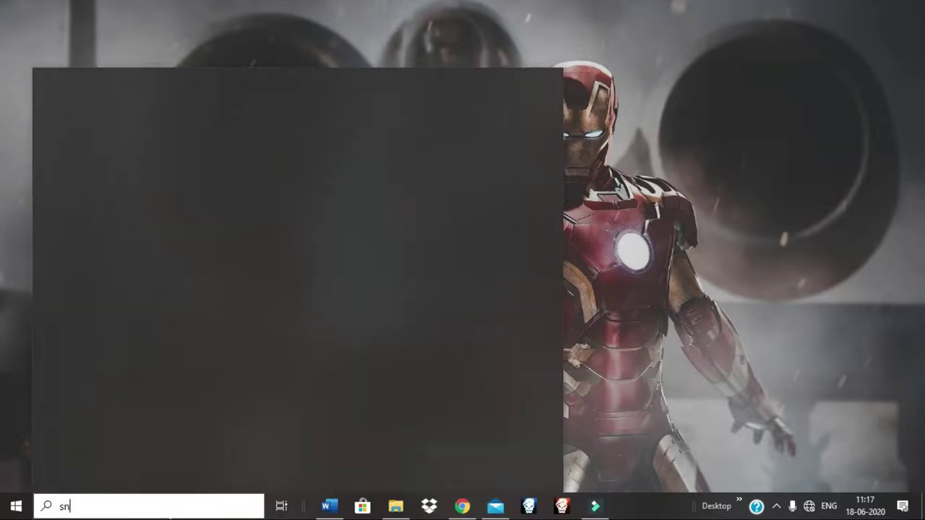
text(ip)
click(696, 225)
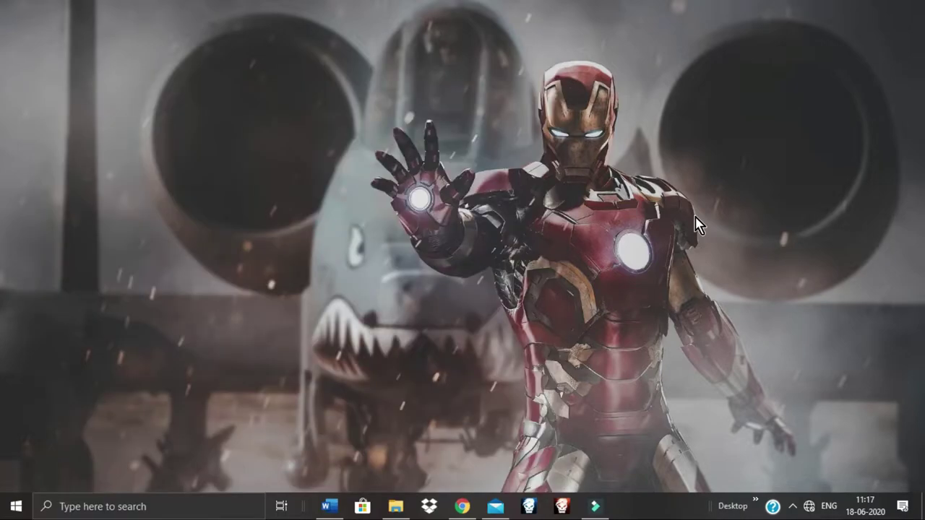
key(super+shift+s)
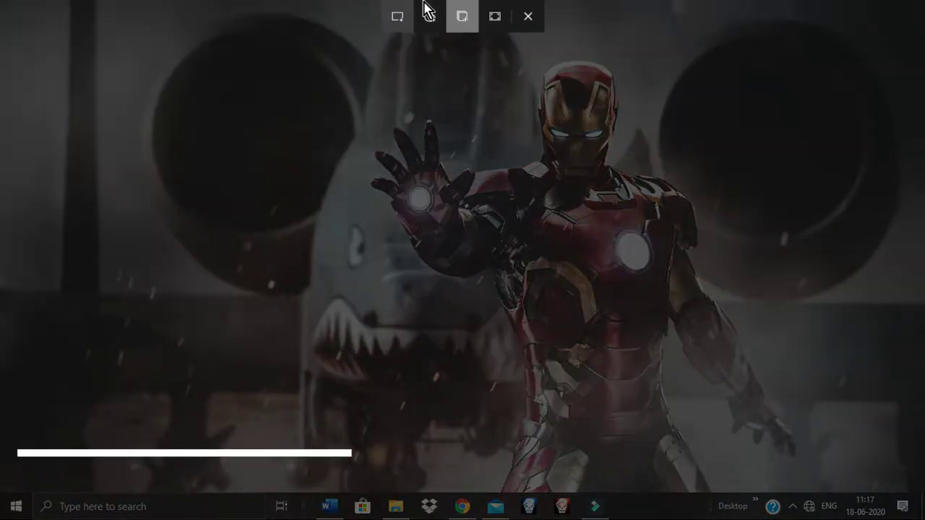
click(397, 17)
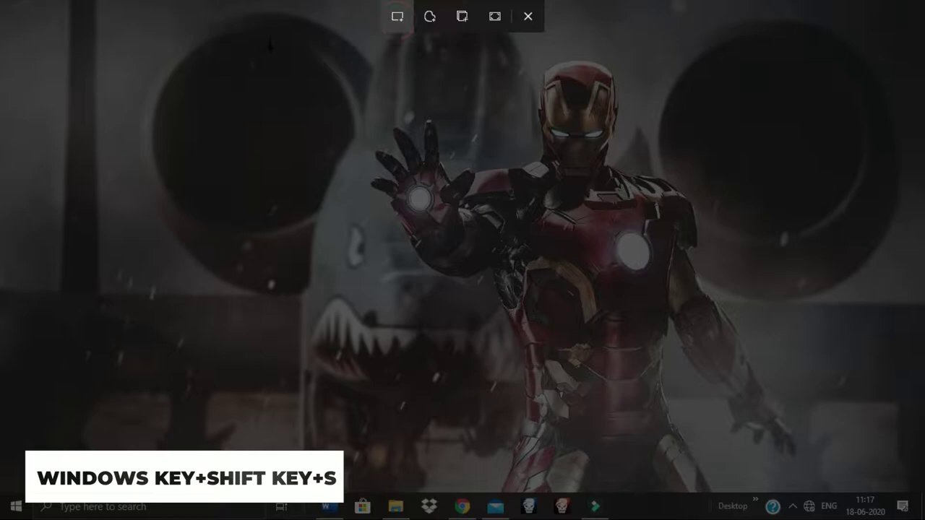
drag(264, 38, 790, 432)
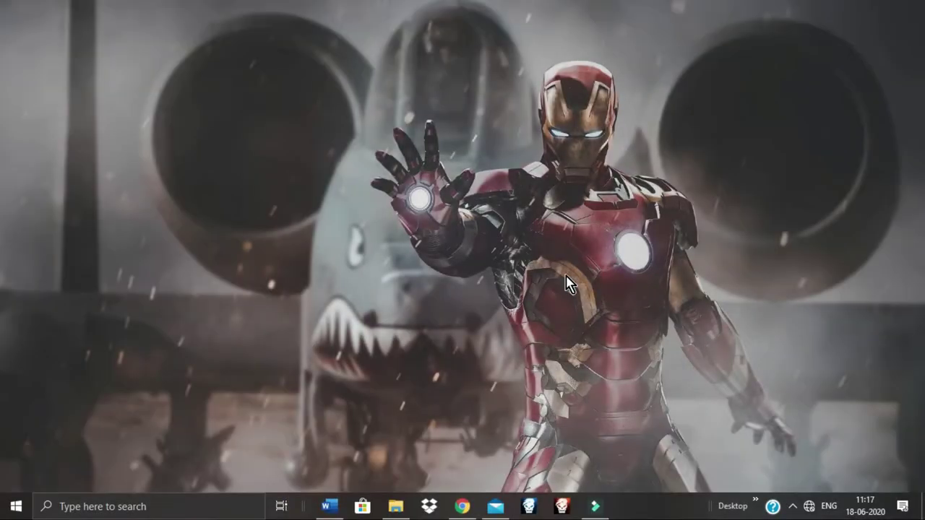
Open the snip in Snip & Sketch, draw a yellow pen stroke, and close the editor.
click(906, 506)
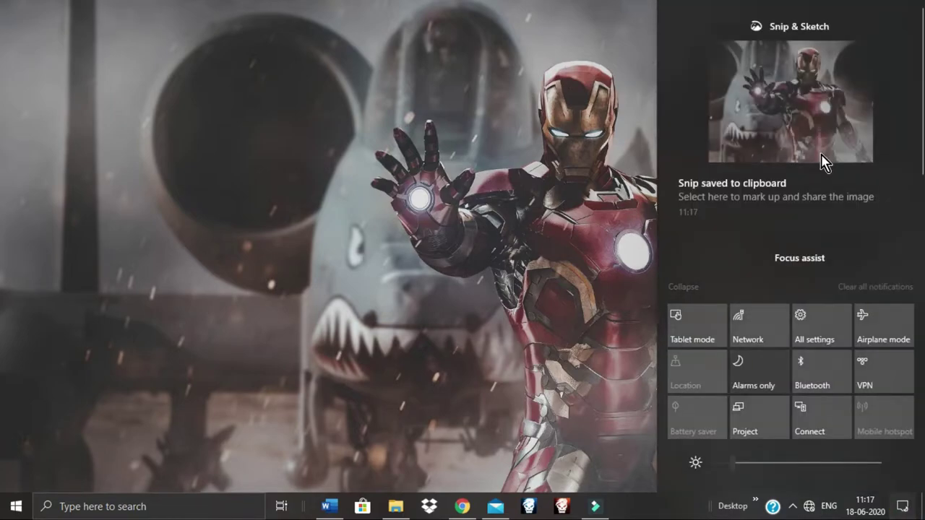
click(820, 161)
click(906, 58)
click(307, 36)
mouse_move(314, 207)
mouse_down()
mouse_move(479, 198)
mouse_move(317, 274)
mouse_up()
click(624, 12)
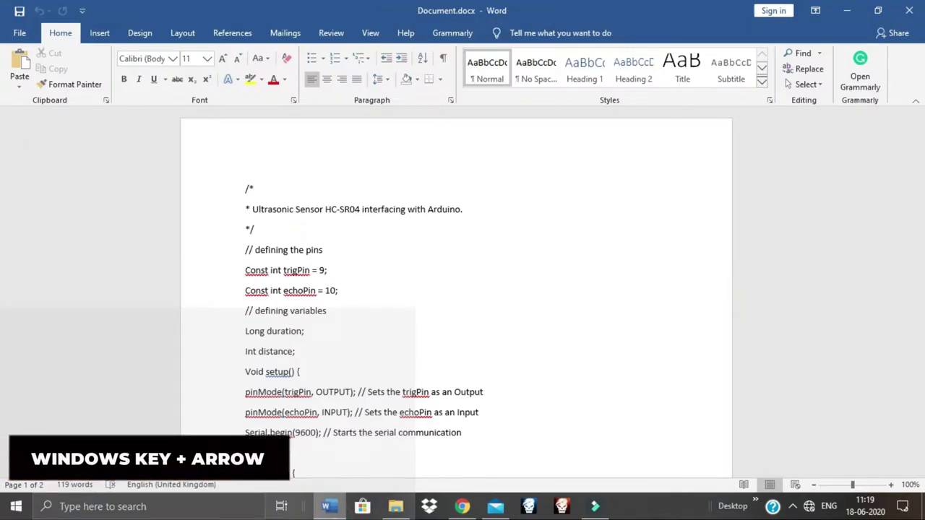
Snap Word to the left half and File Explorer to the right half.
key(super+Right)
key(super+Left)
click(392, 511)
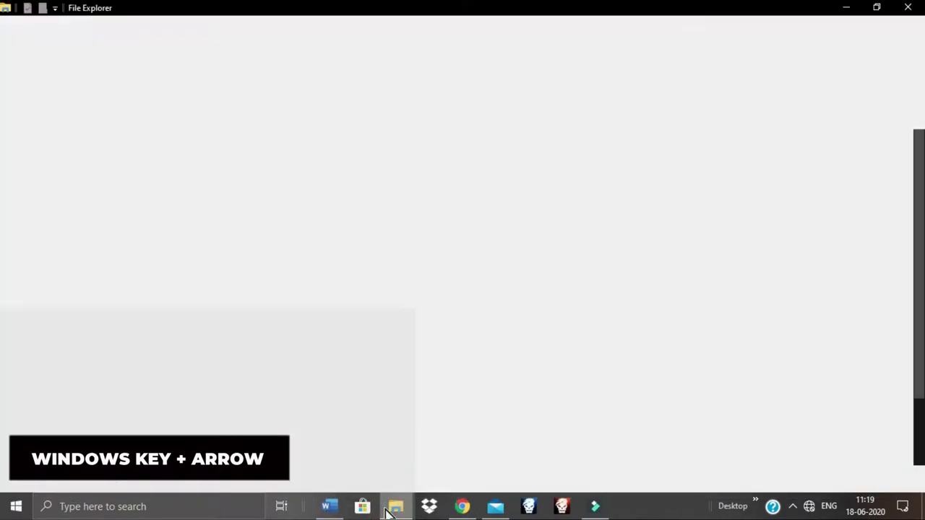
key(super+Right)
key(super+Up)
key(super+Left)
key(super+Right)
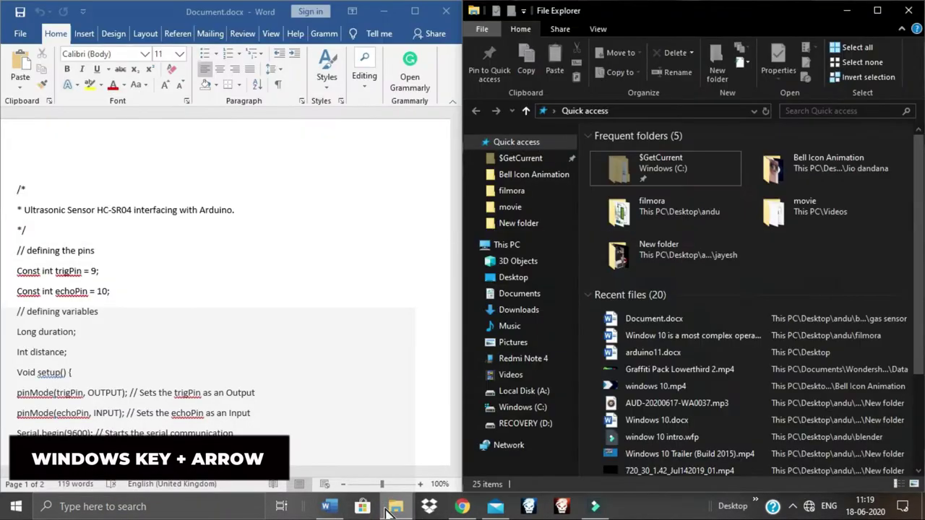
Snap Chrome to the top-right quarter, Mail bottom-left, and Word top-left.
click(462, 507)
key(super+Right)
key(super+Down)
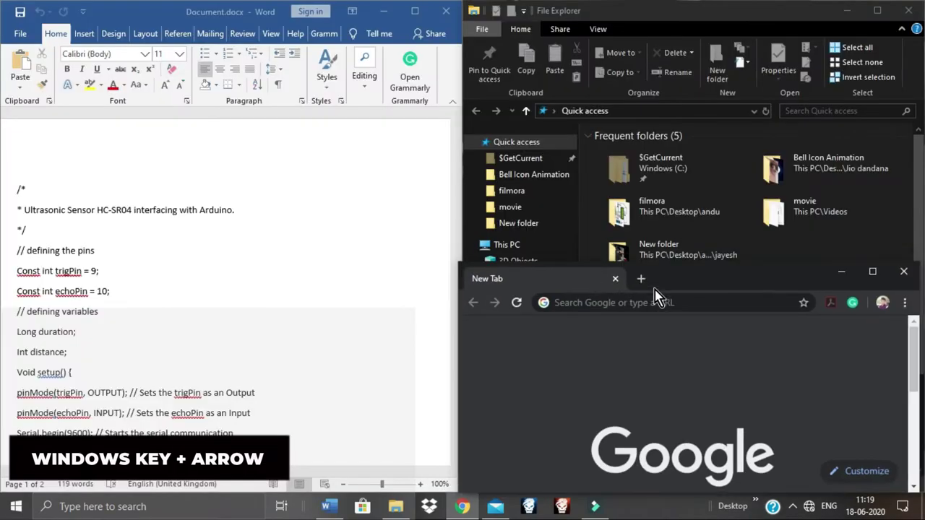
key(super+Up)
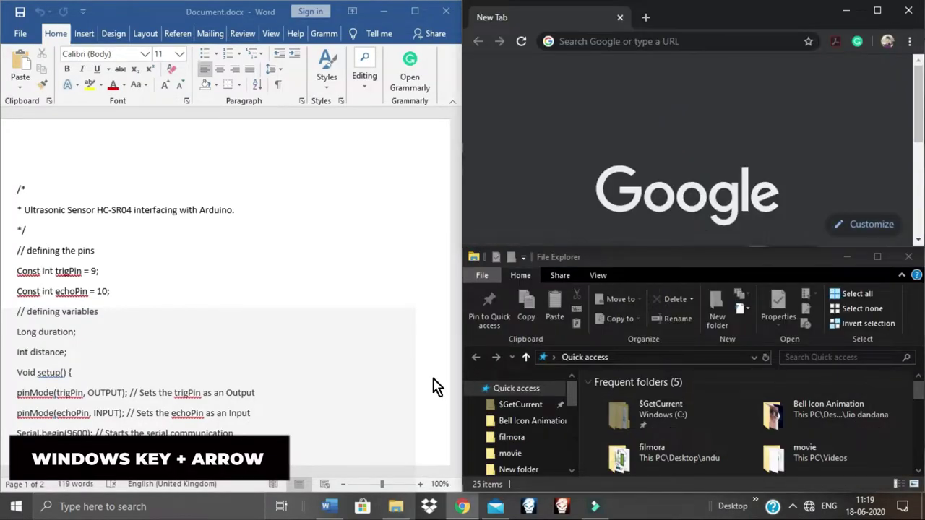
click(495, 506)
key(super+Left)
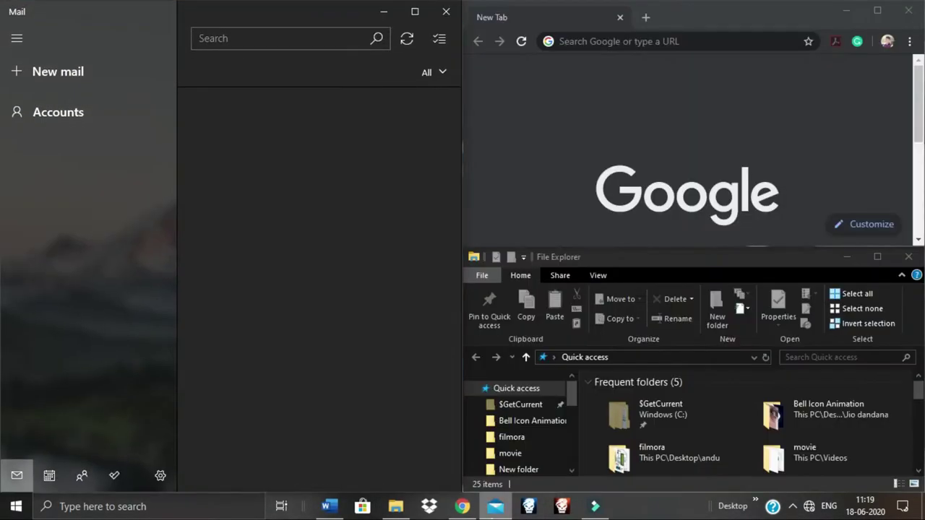
key(super+Down)
click(292, 179)
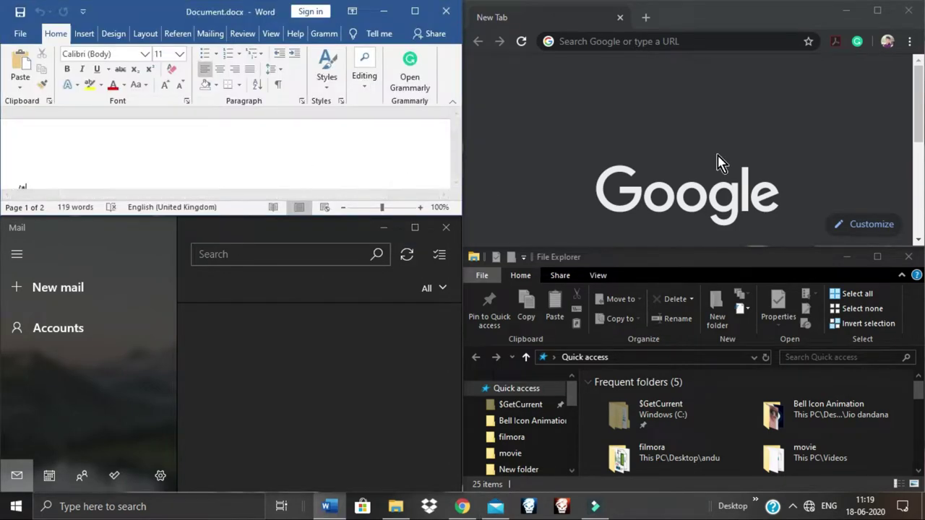
Type test text into the Word header and Chrome's search box.
double_click(289, 159)
text(hkfh)
right_click(918, 144)
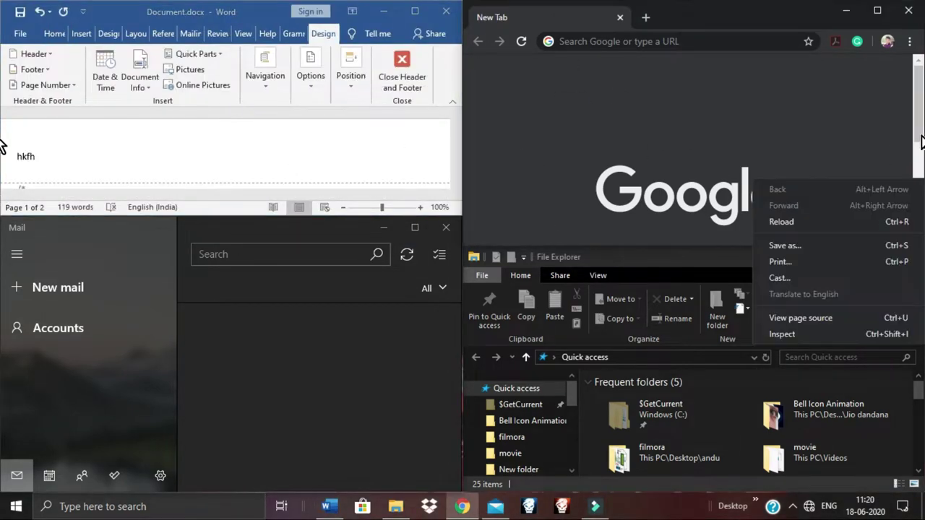
drag(918, 144, 919, 191)
click(766, 89)
text(hell)
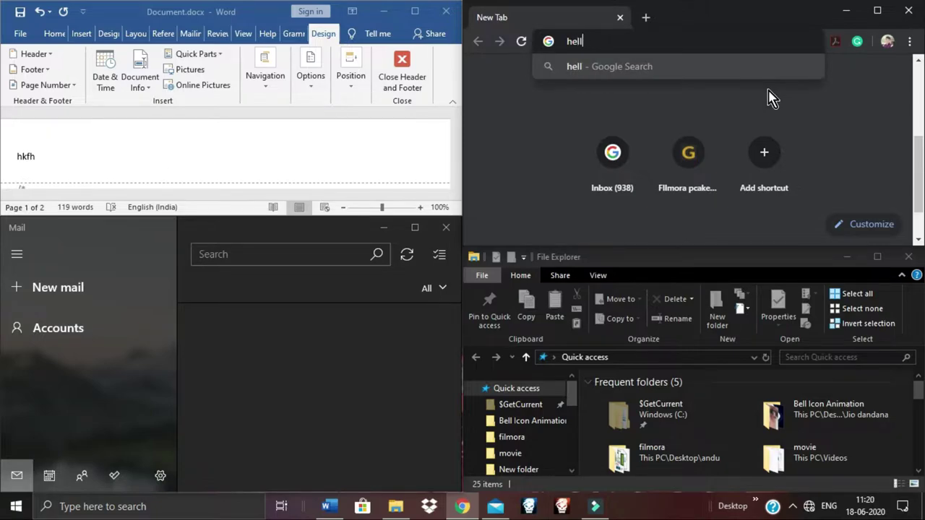
key(ctrl+a)
text(su)
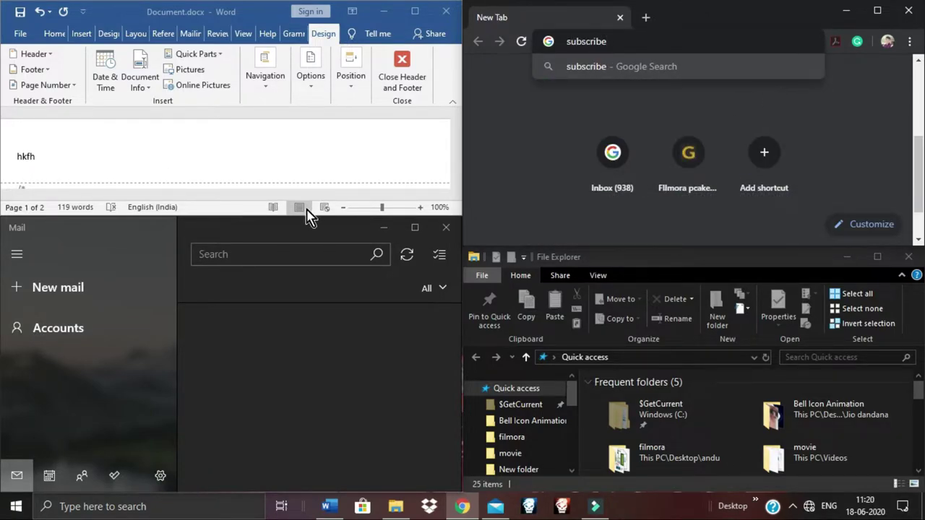
Close Chrome, File Explorer and Word, discarding the document without saving.
click(909, 10)
click(908, 256)
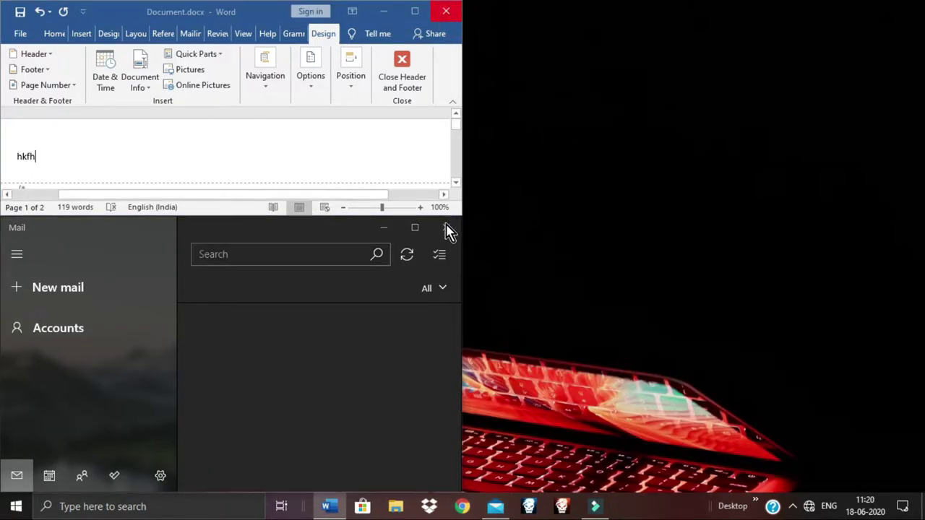
key(alt+F4)
click(454, 289)
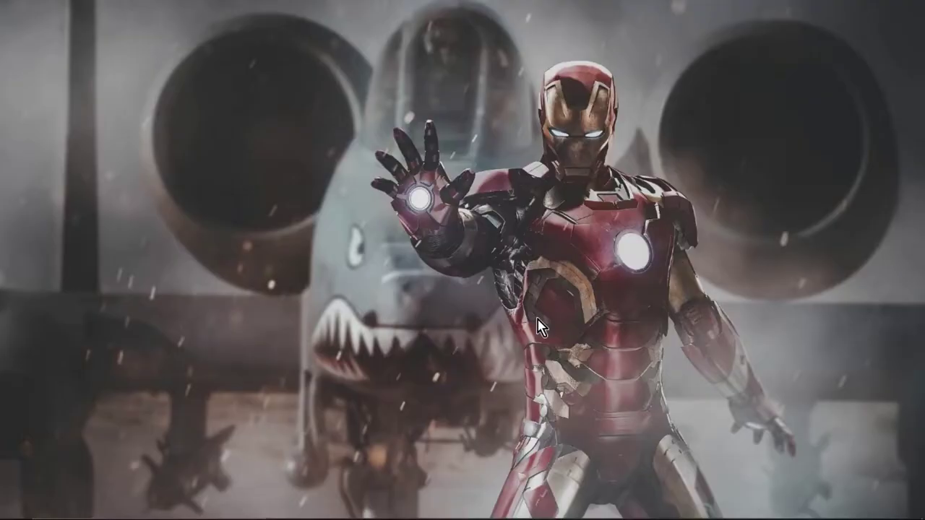
Open a blank Word document from the taskbar and start voice dictation with Win+H.
click(325, 506)
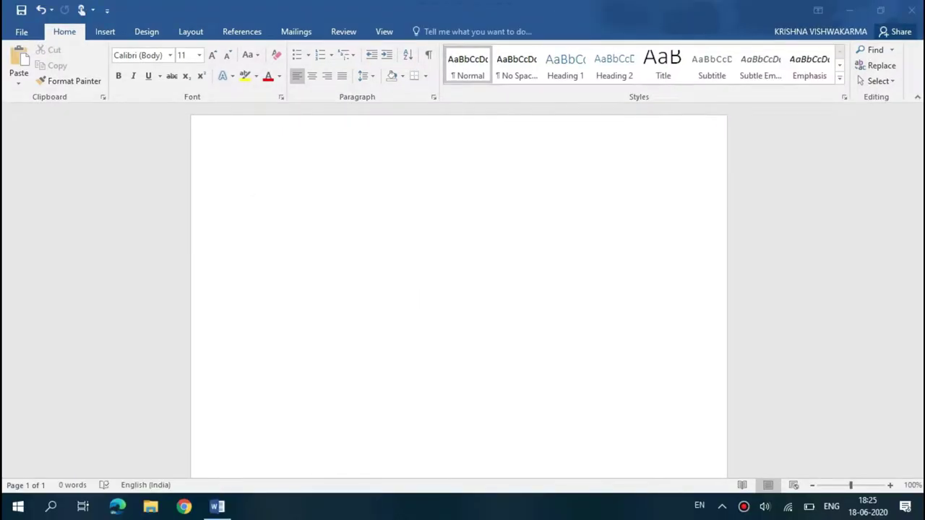
key(super+h)
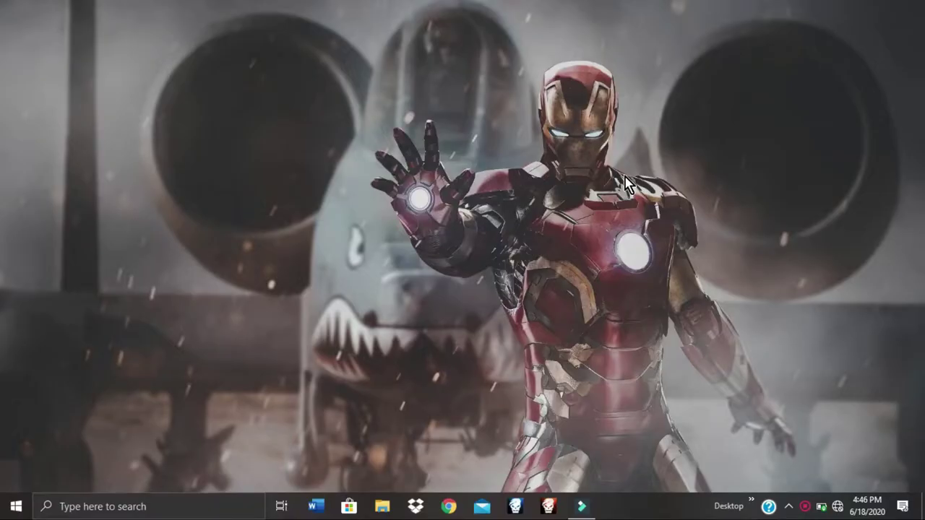
Search 'back' and open the Background apps settings page.
click(145, 507)
text(back)
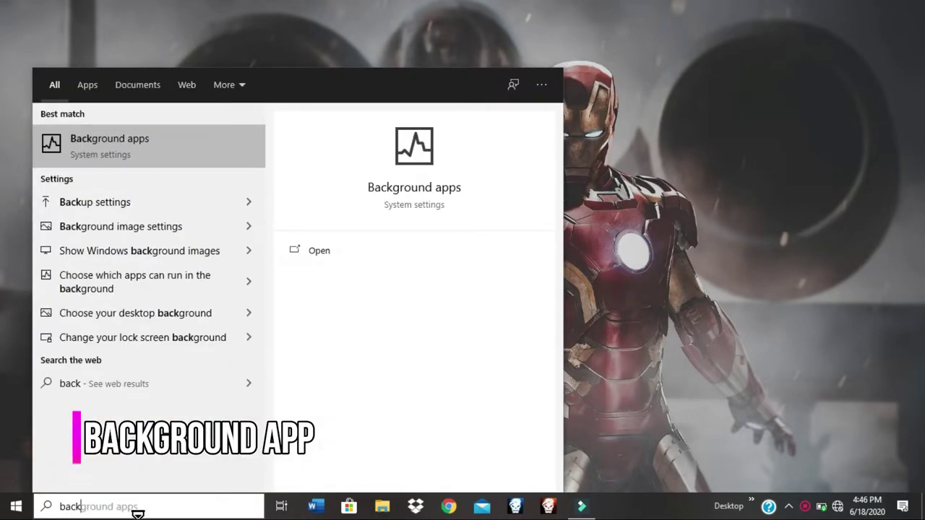
click(213, 148)
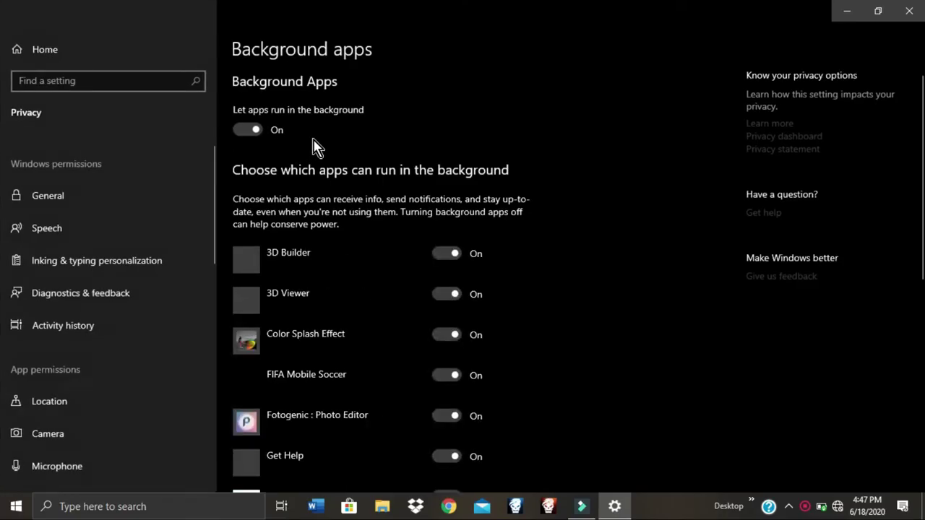
Toggle 'Let apps run in the background' off and on, then 3D Builder and 3D Viewer off and on.
click(254, 132)
click(253, 131)
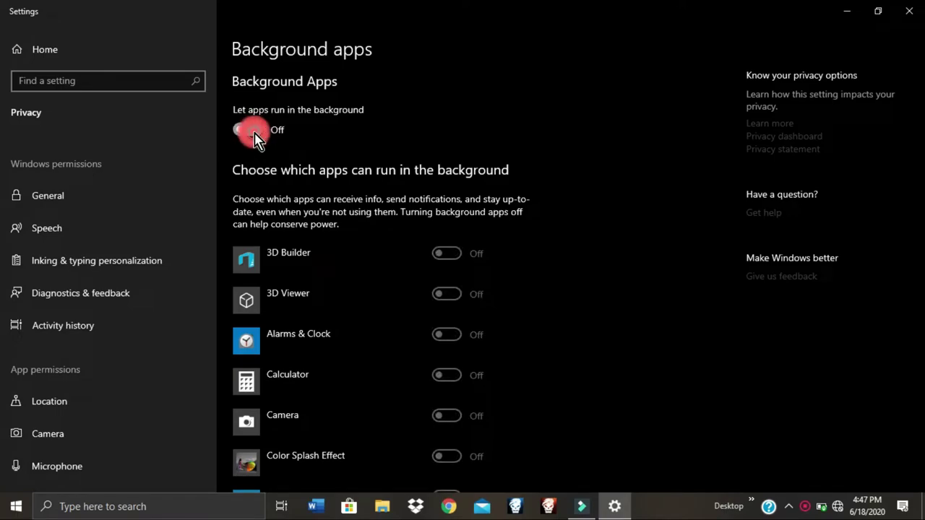
click(449, 257)
click(449, 297)
click(449, 257)
click(449, 295)
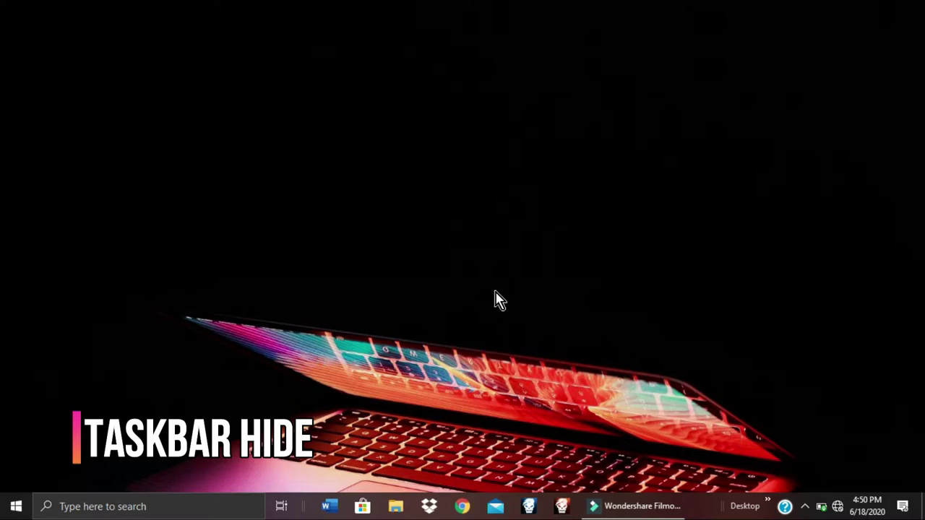
Turn on 'Automatically hide the taskbar in desktop mode' in Taskbar settings, then close Settings.
right_click(705, 509)
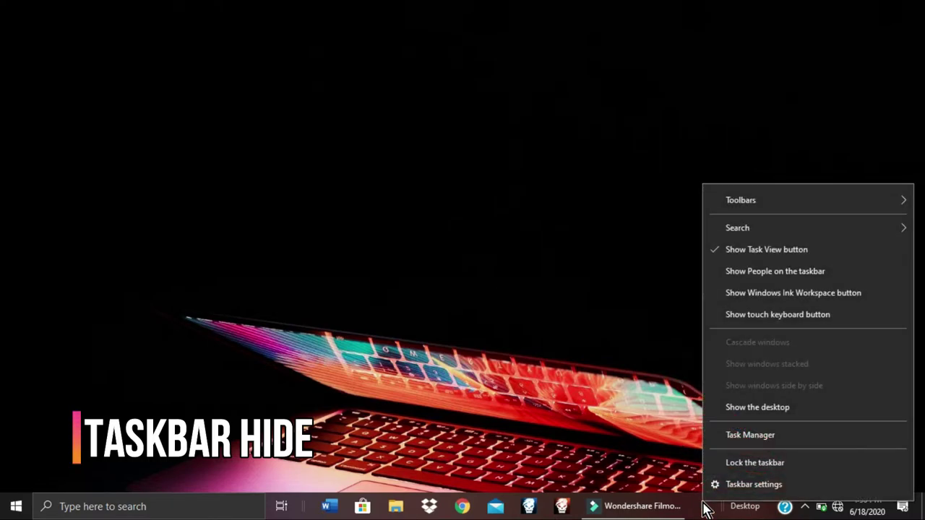
click(712, 483)
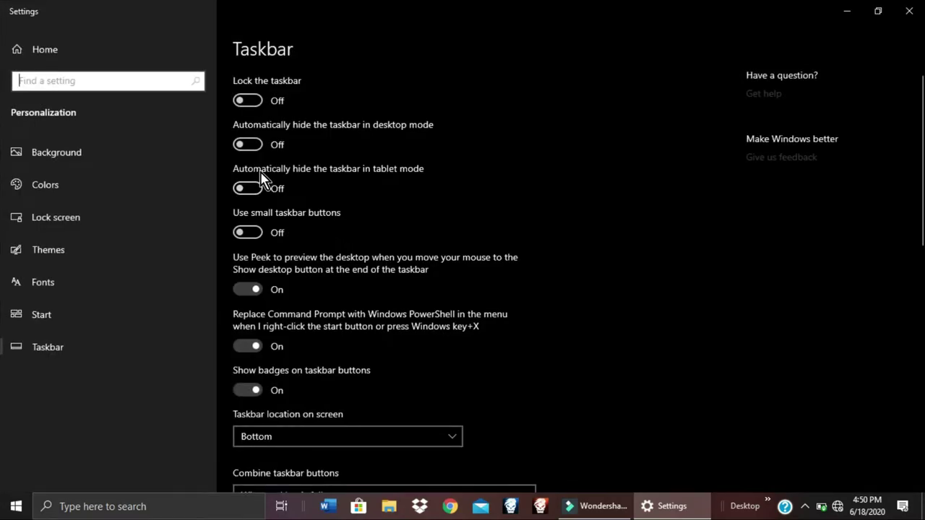
click(254, 150)
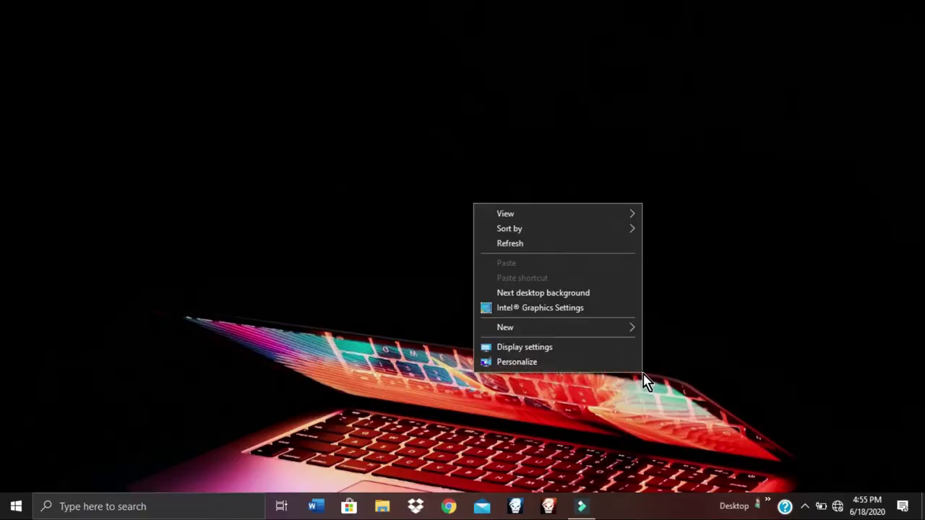
click(732, 232)
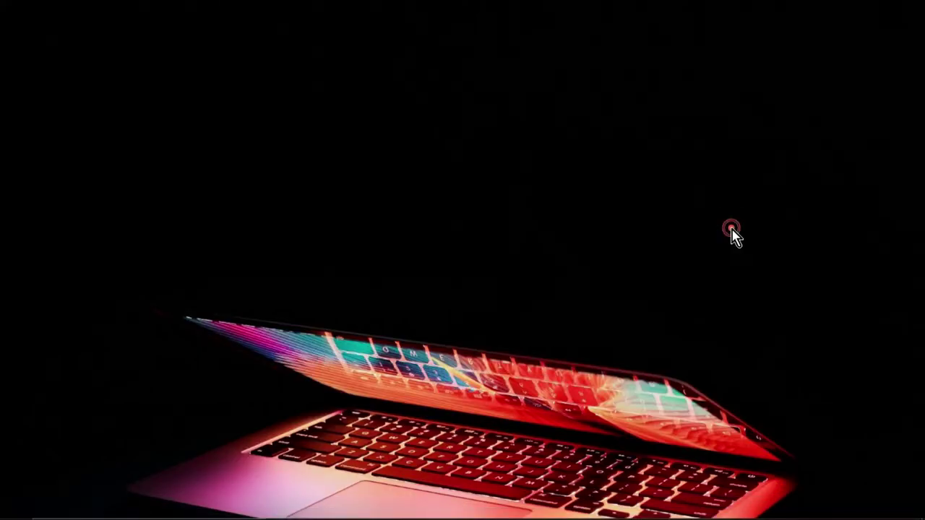
right_click(677, 514)
click(709, 490)
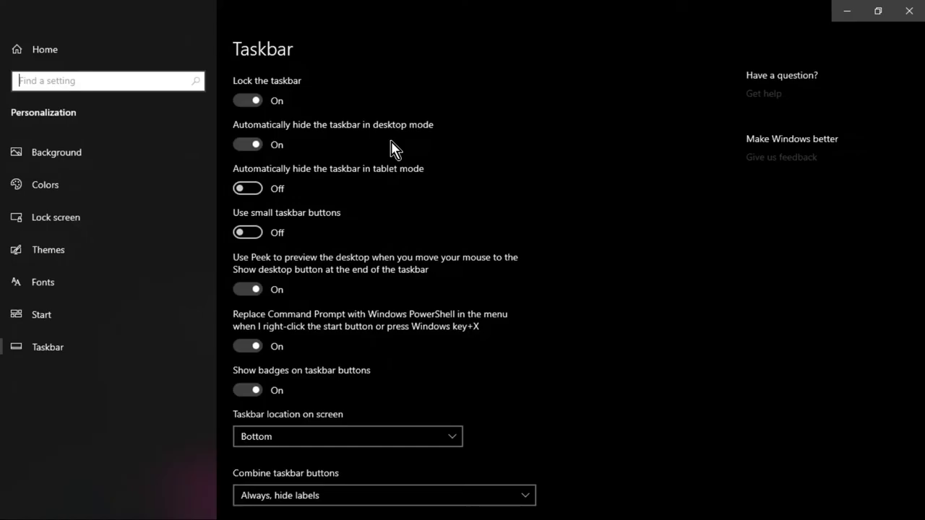
click(909, 11)
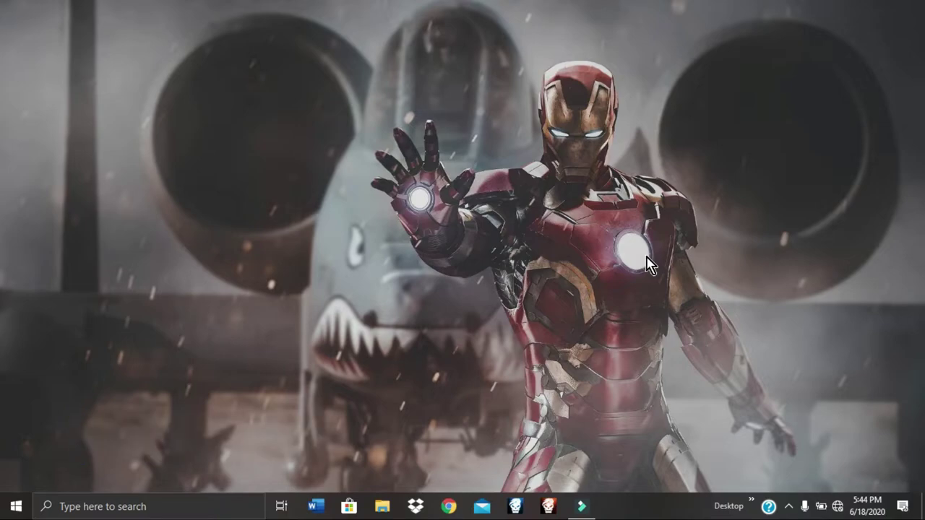
click(189, 506)
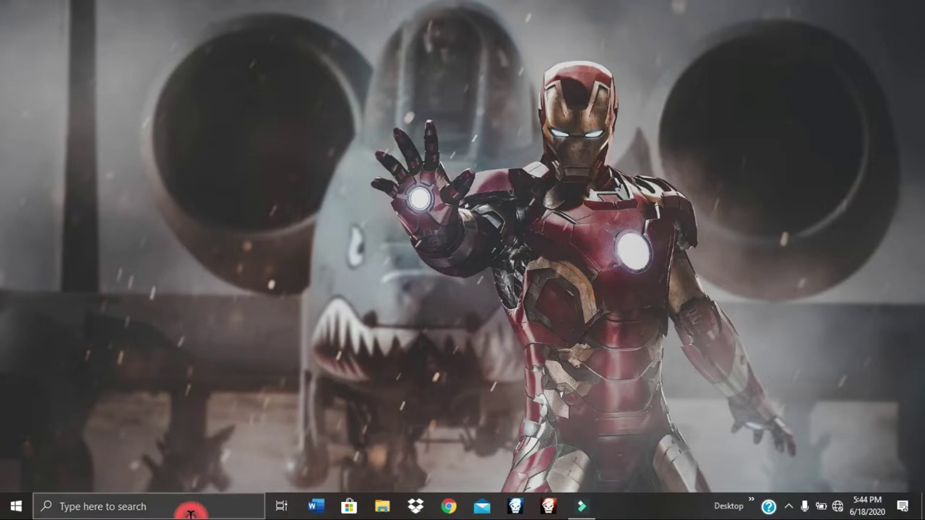
text(near)
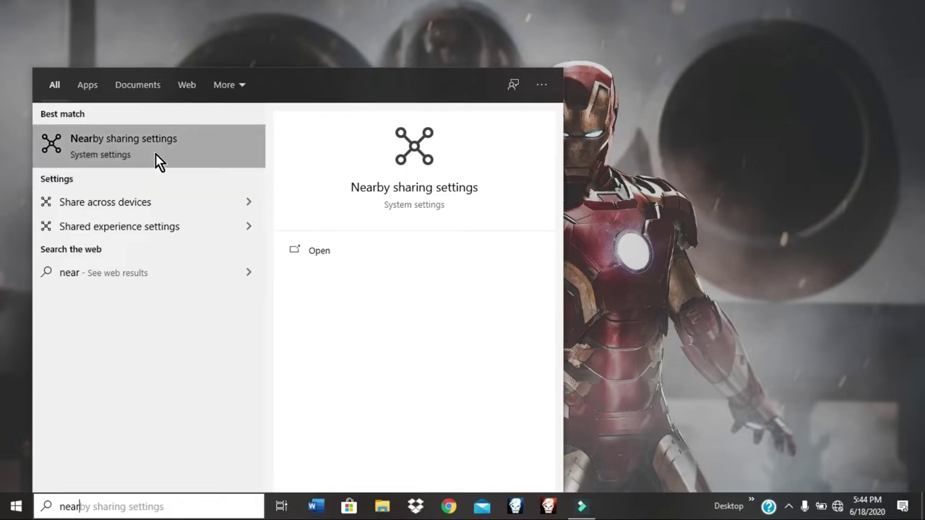
click(158, 160)
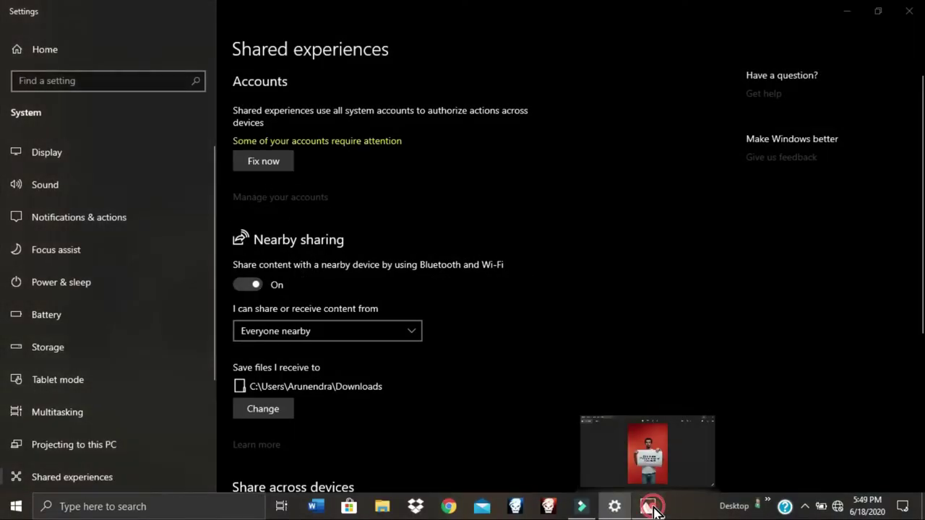
click(647, 506)
click(836, 37)
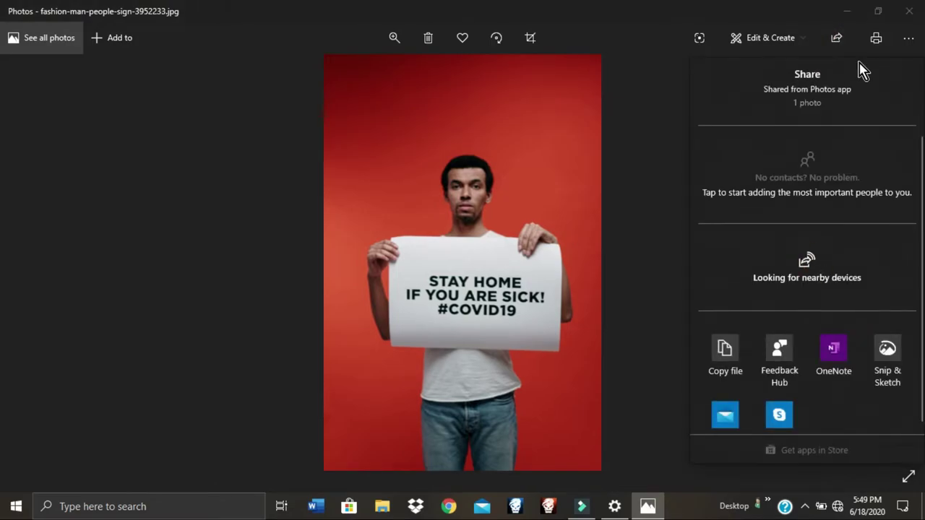
click(910, 11)
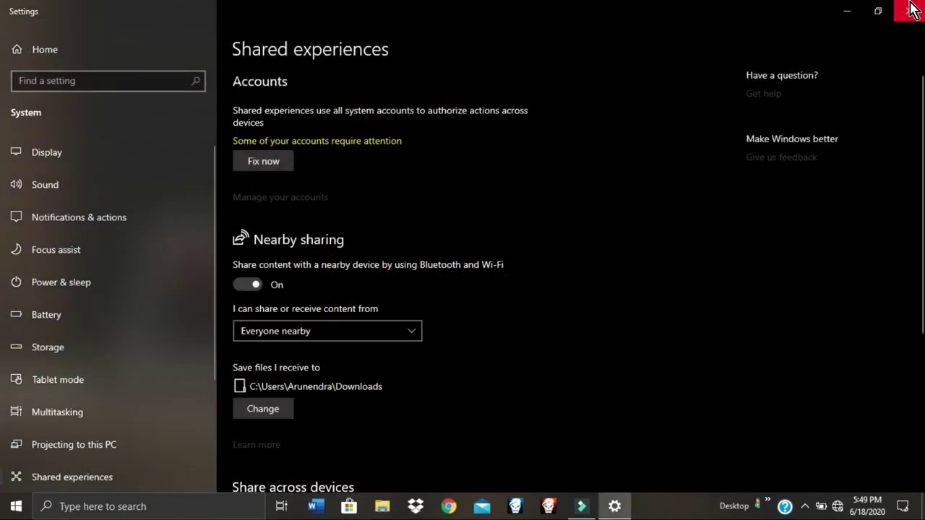
click(910, 8)
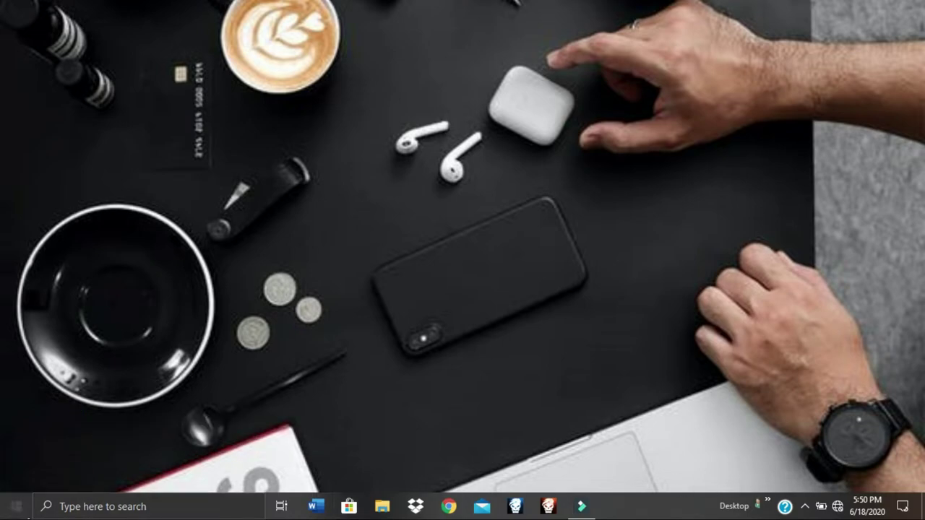
click(16, 506)
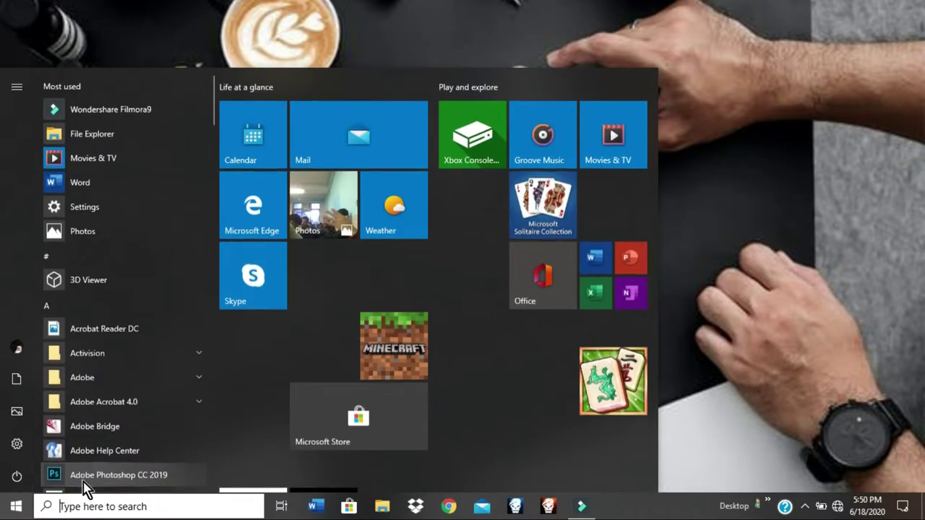
click(16, 444)
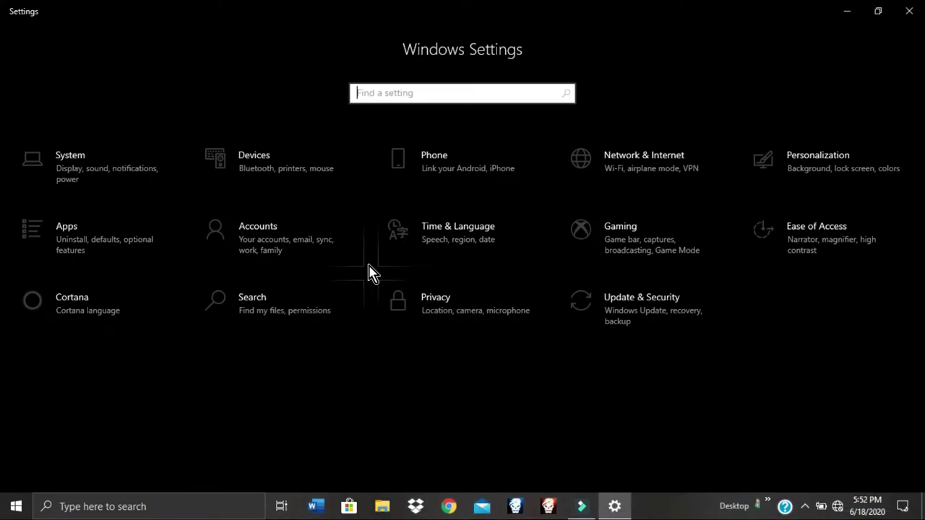
click(97, 181)
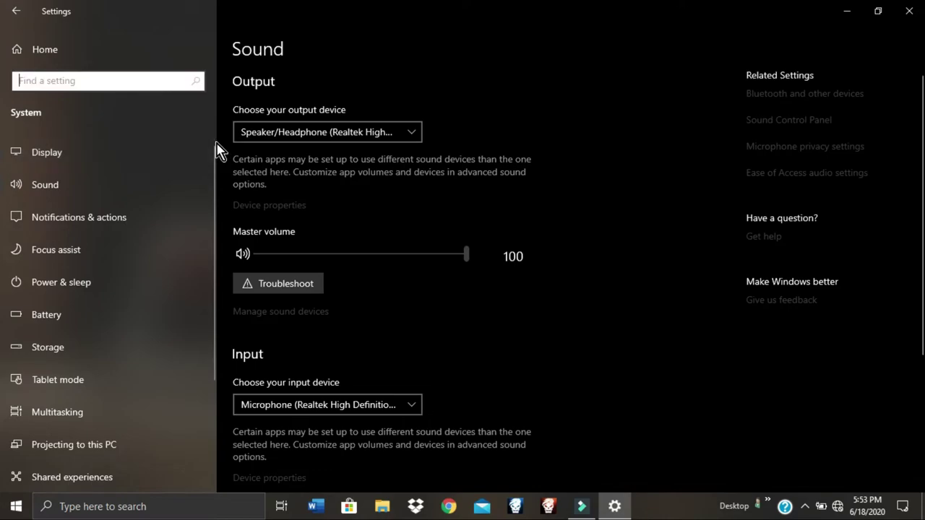
drag(209, 173, 214, 305)
click(85, 365)
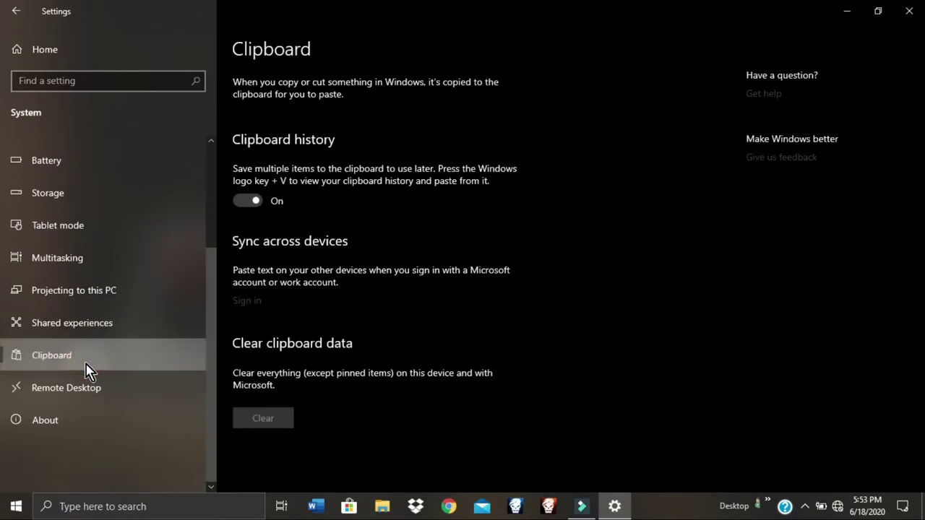
click(243, 224)
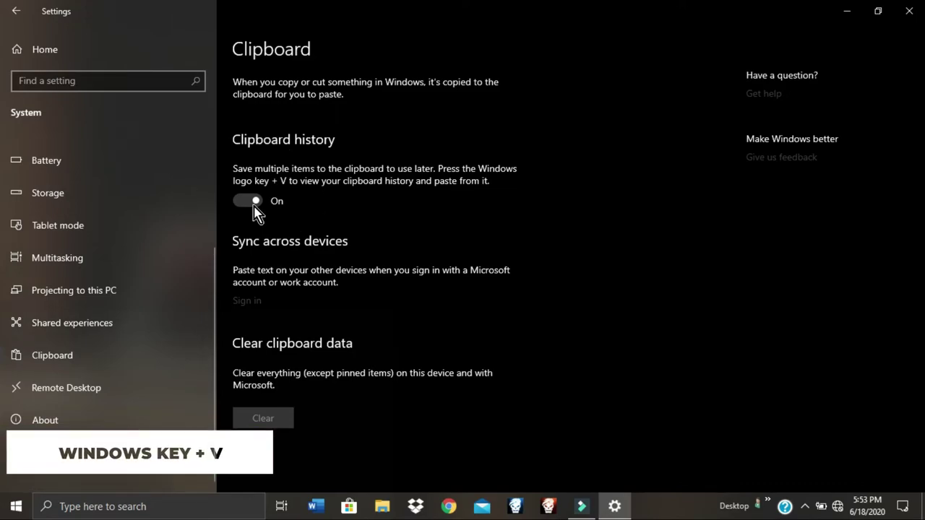
key(super+v)
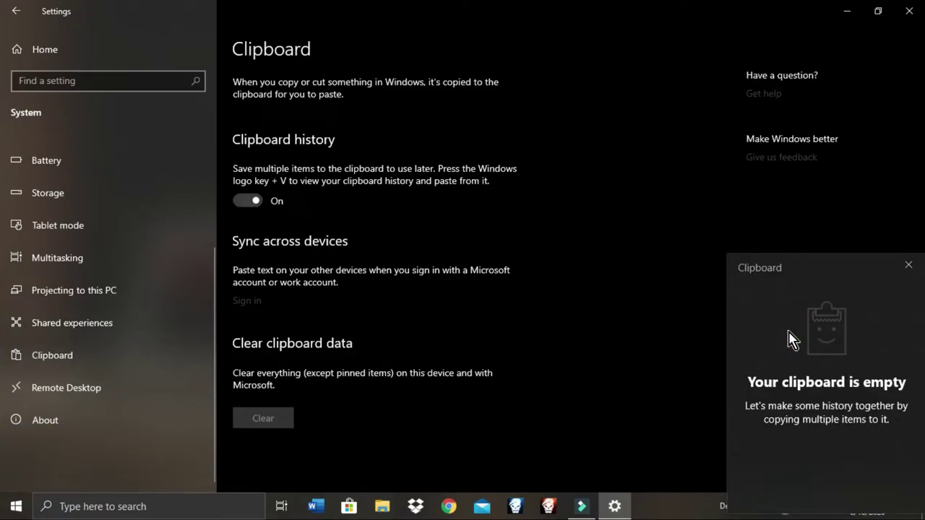
click(912, 266)
click(907, 10)
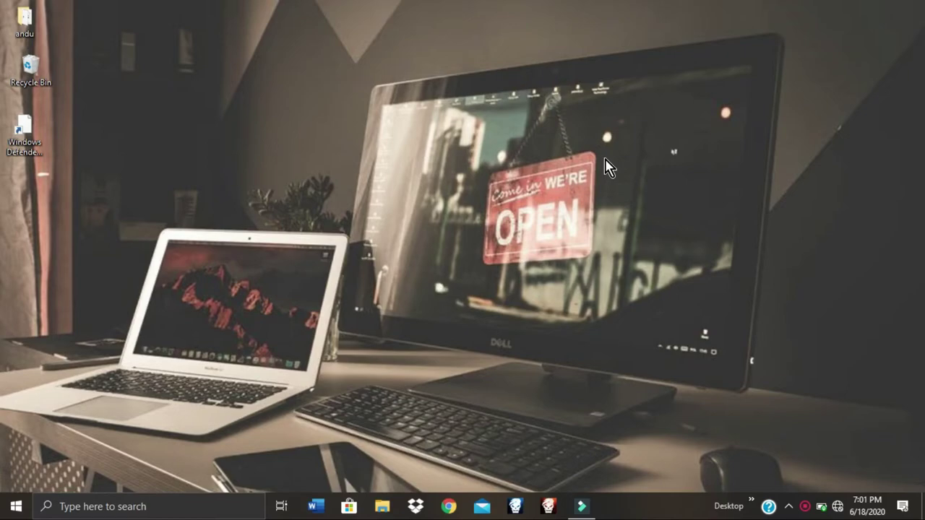
Create a desktop shortcut with target %windir%\System32\SlideToShutDown.exe via New > Shortcut.
right_click(526, 203)
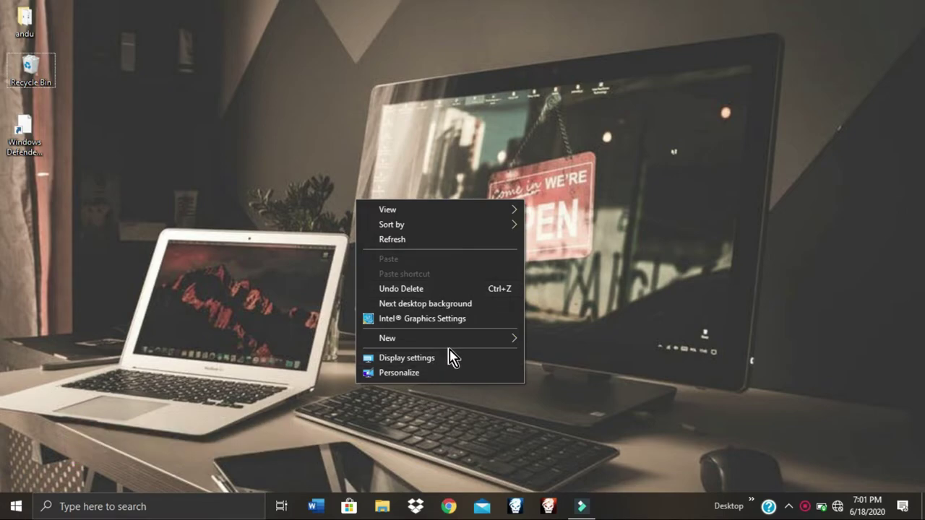
mouse_move(461, 350)
click(544, 357)
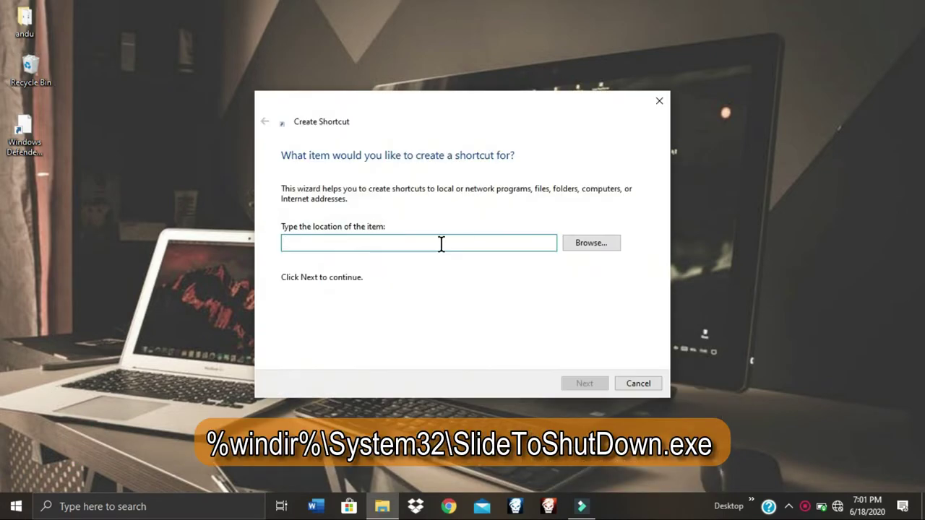
text(%windir)
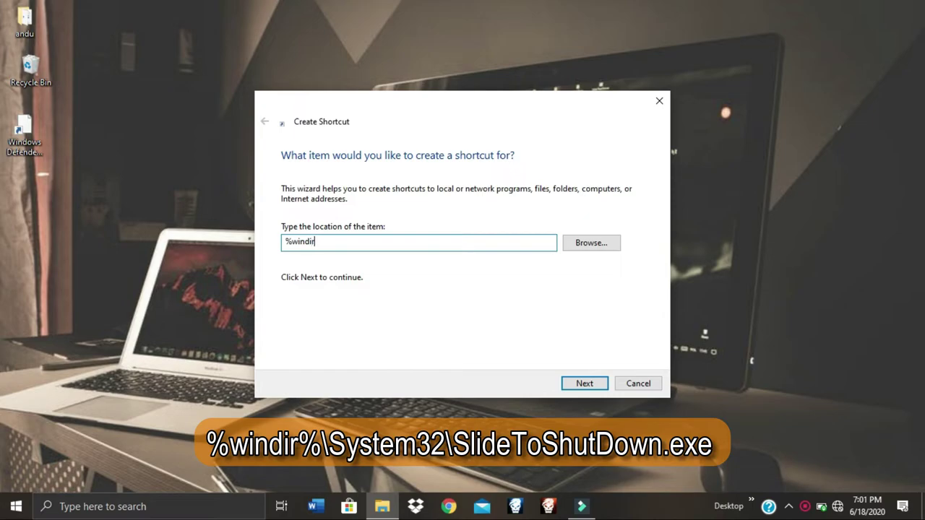
text(%\Sys)
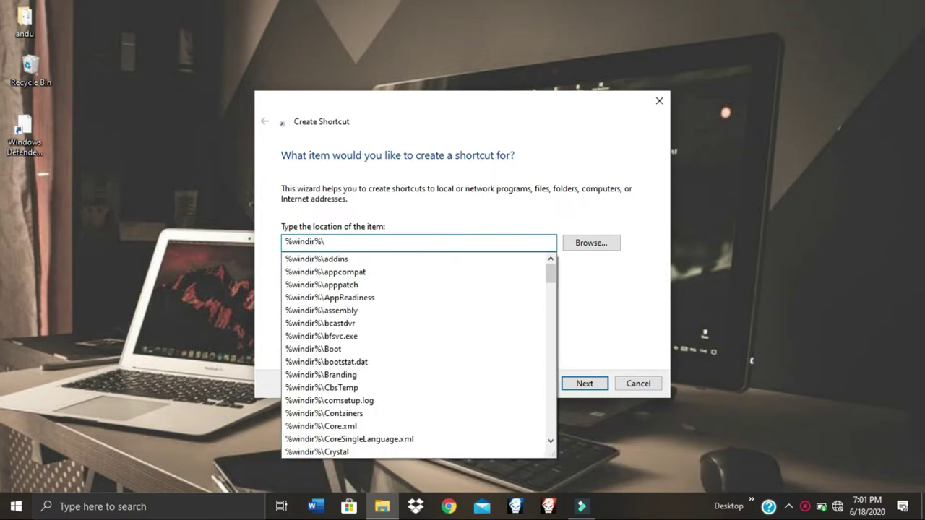
click(363, 246)
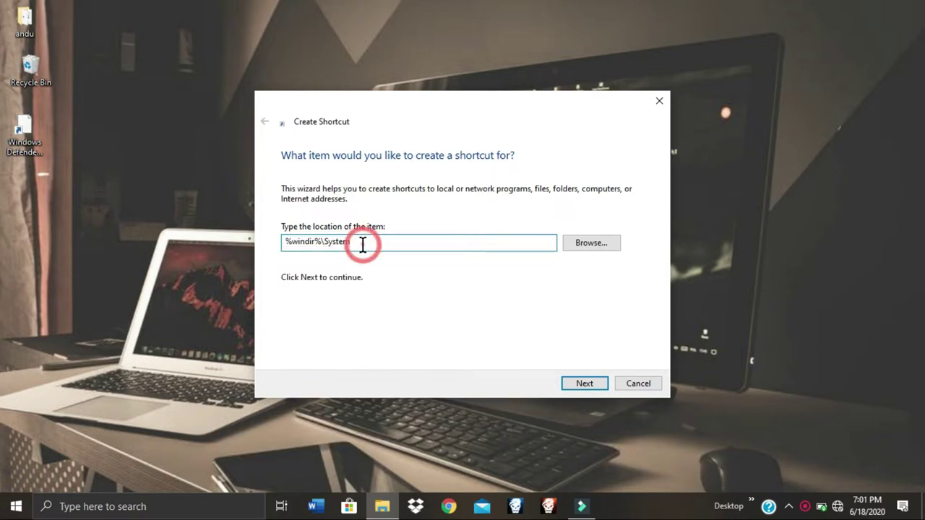
text(32\Sli)
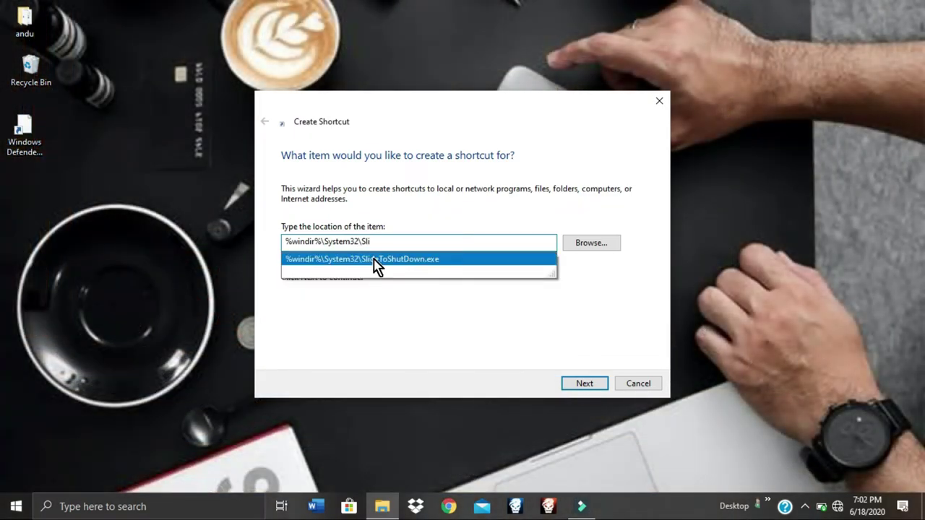
click(376, 259)
click(574, 386)
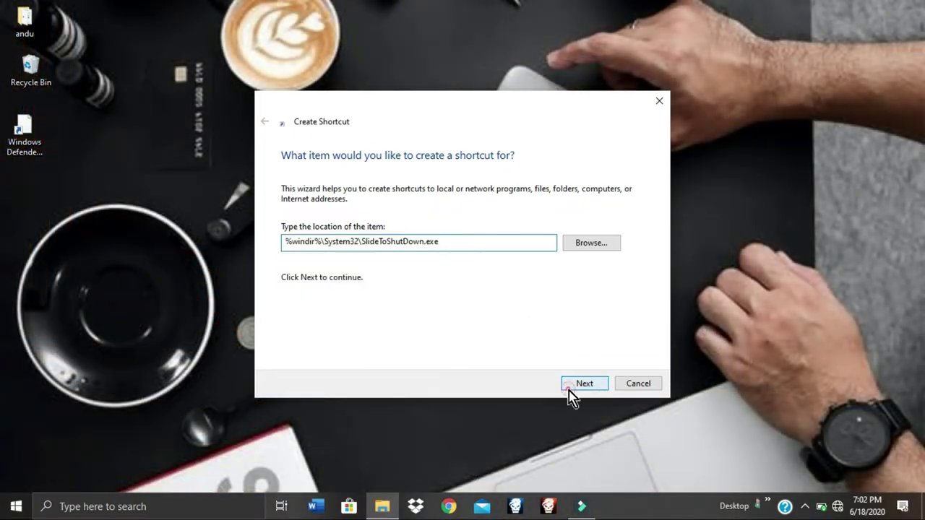
click(575, 387)
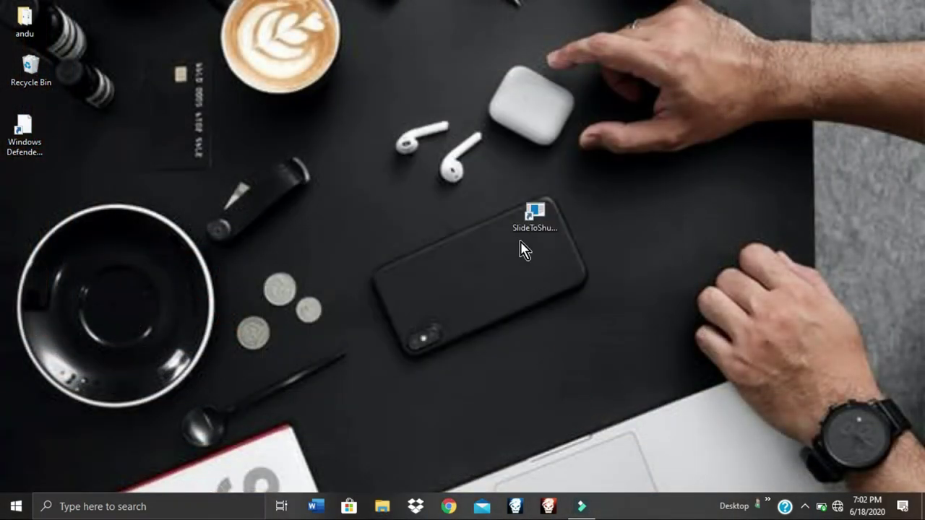
click(547, 204)
double_click(548, 204)
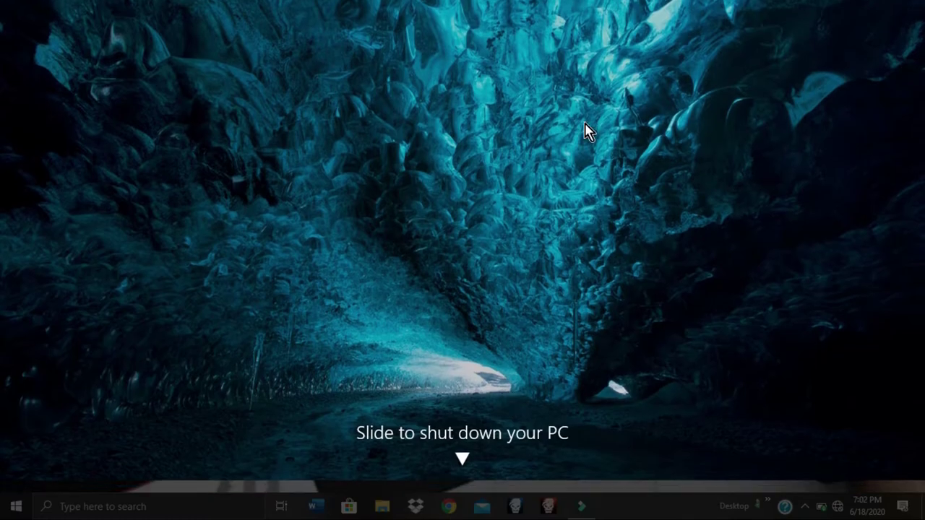
drag(585, 133, 614, 62)
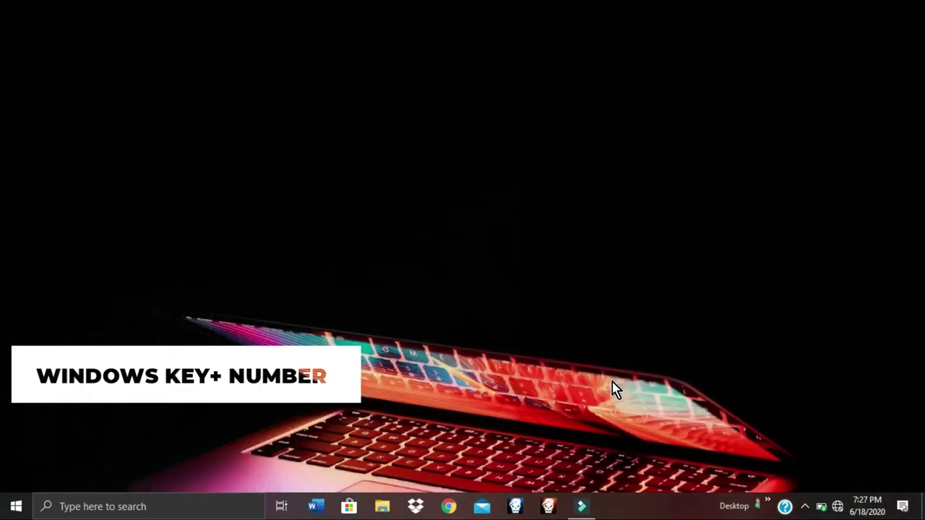
key(super+1)
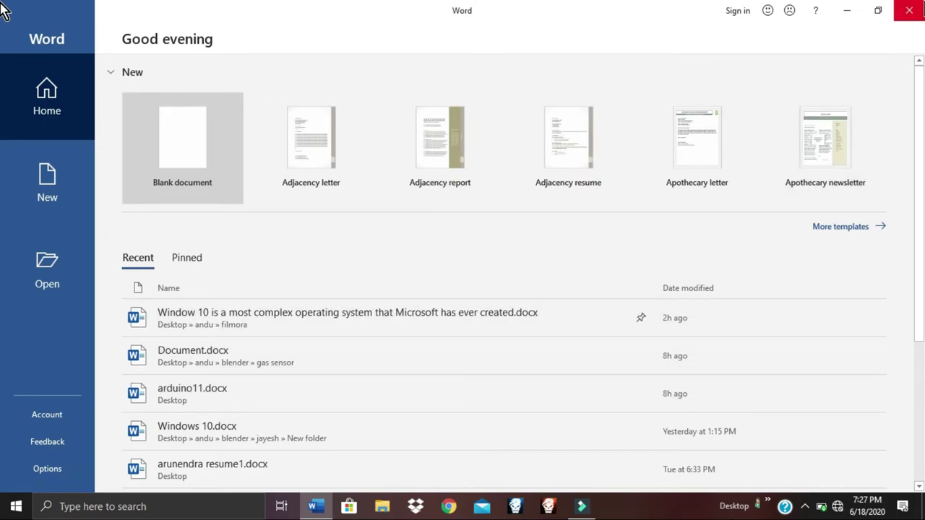
click(910, 10)
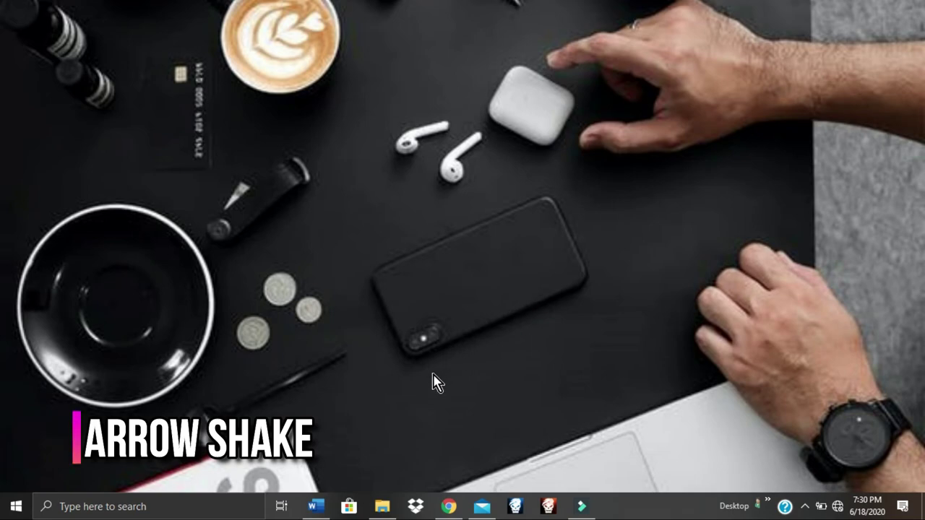
click(316, 506)
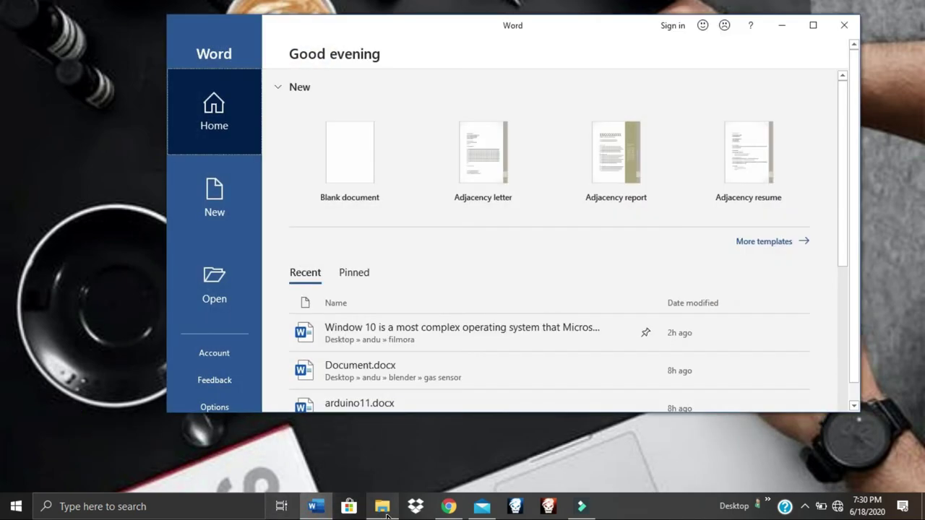
click(387, 512)
click(482, 507)
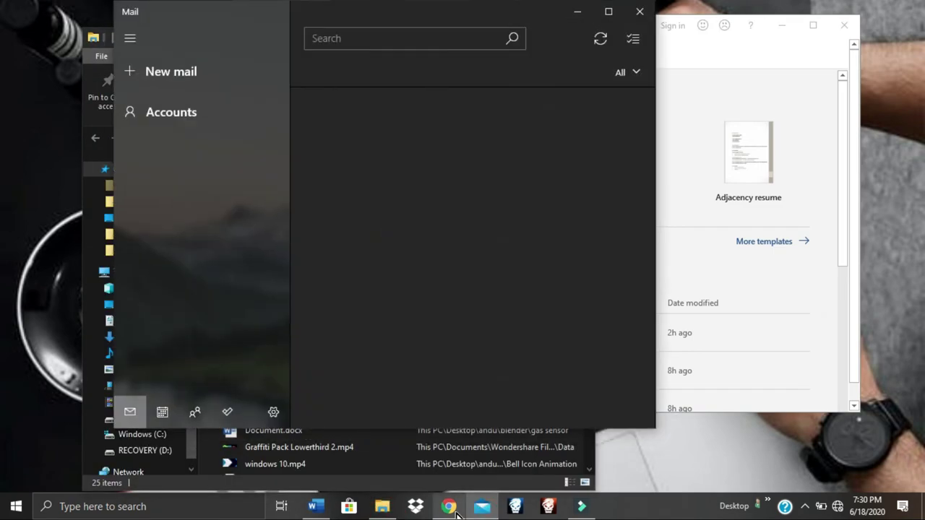
click(452, 510)
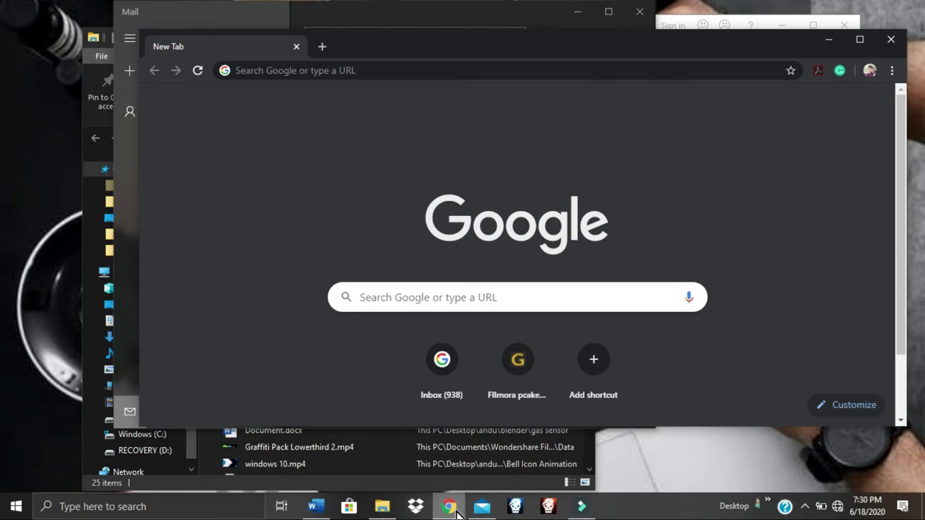
click(659, 56)
mouse_move(659, 57)
mouse_down()
mouse_move(657, 48)
mouse_move(557, 63)
mouse_move(631, 62)
mouse_up()
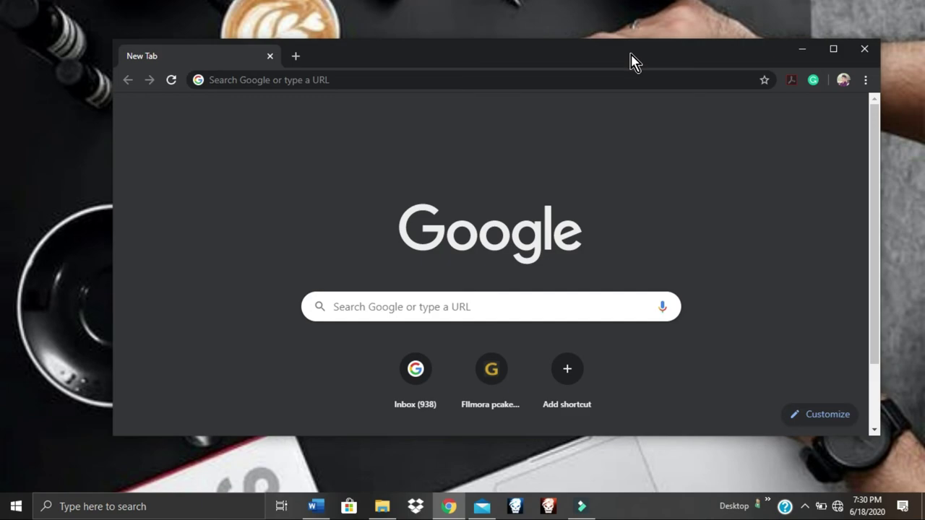
mouse_move(631, 62)
mouse_down()
mouse_move(571, 66)
mouse_move(585, 78)
mouse_up()
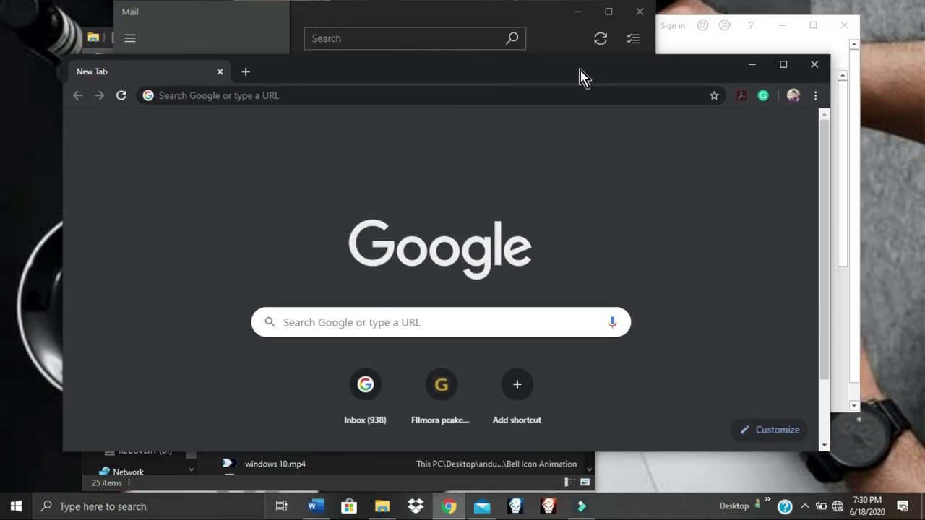
click(814, 64)
click(640, 12)
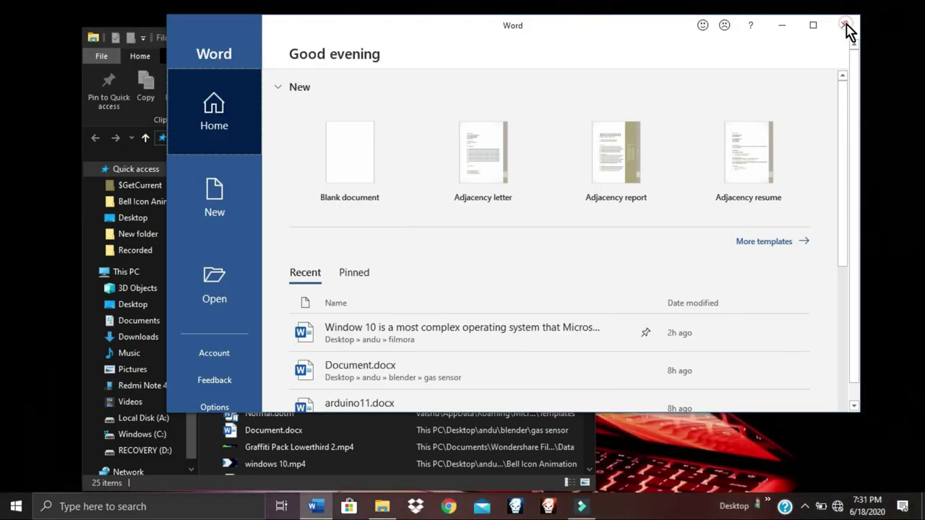
click(845, 24)
click(386, 503)
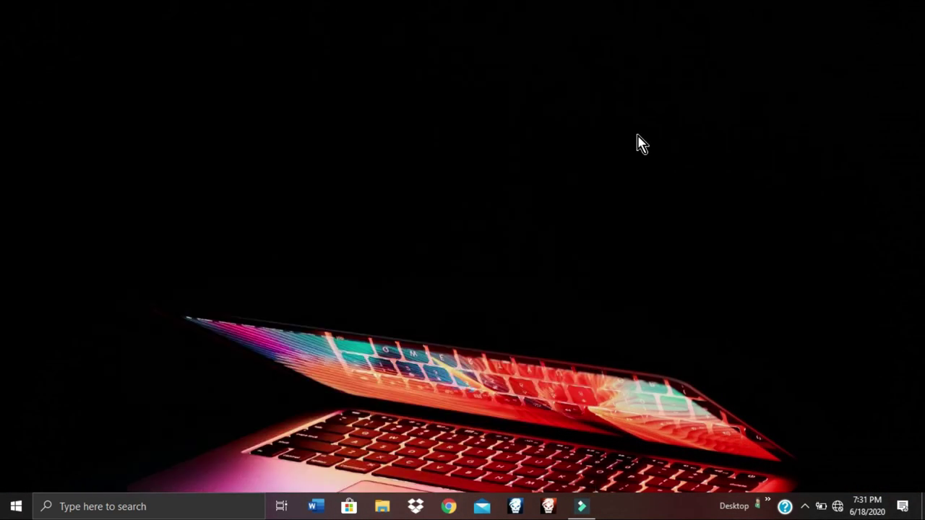